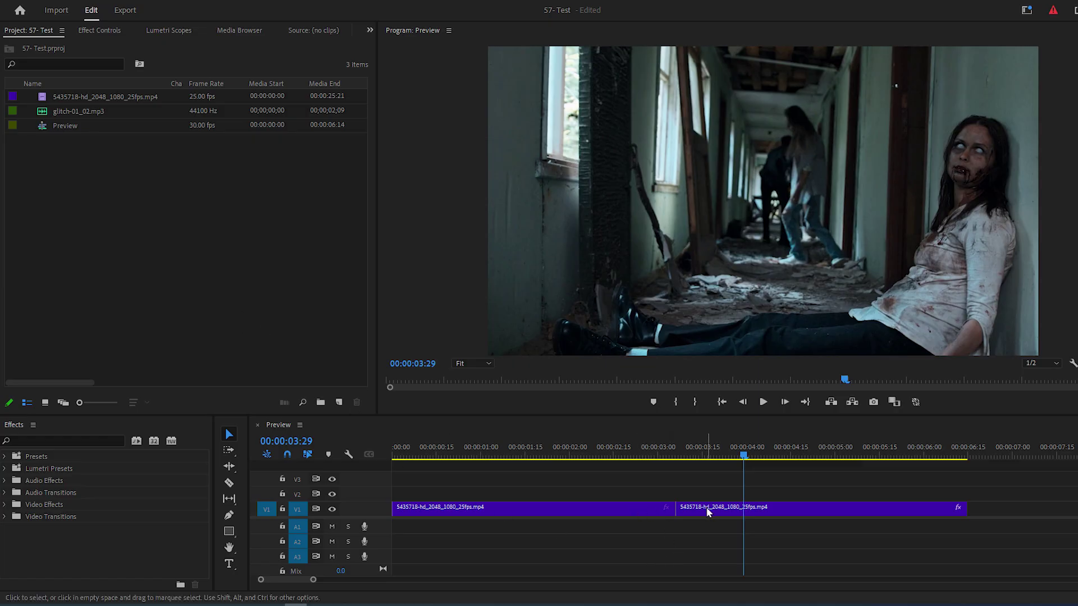
Create a new adjustment layer in the Project panel with default settings
left_click(167, 221)
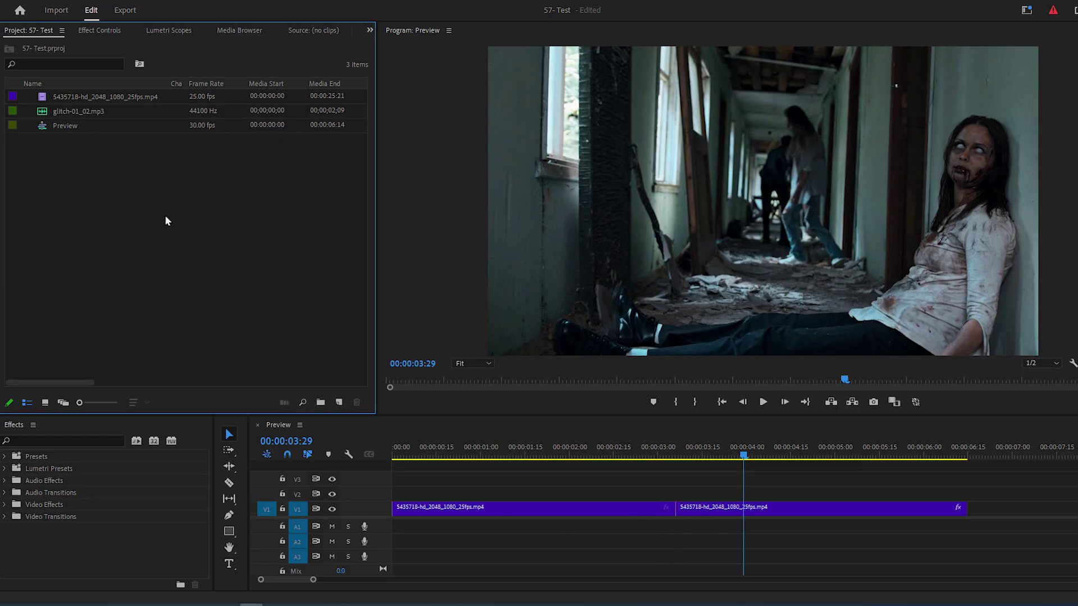
left_click(338, 402)
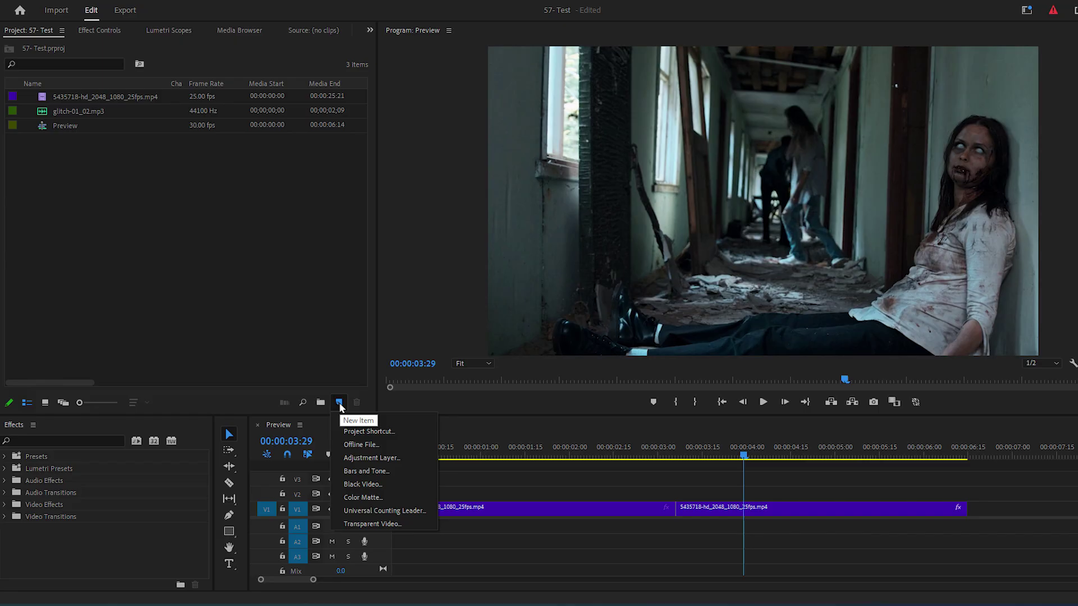
left_click(405, 456)
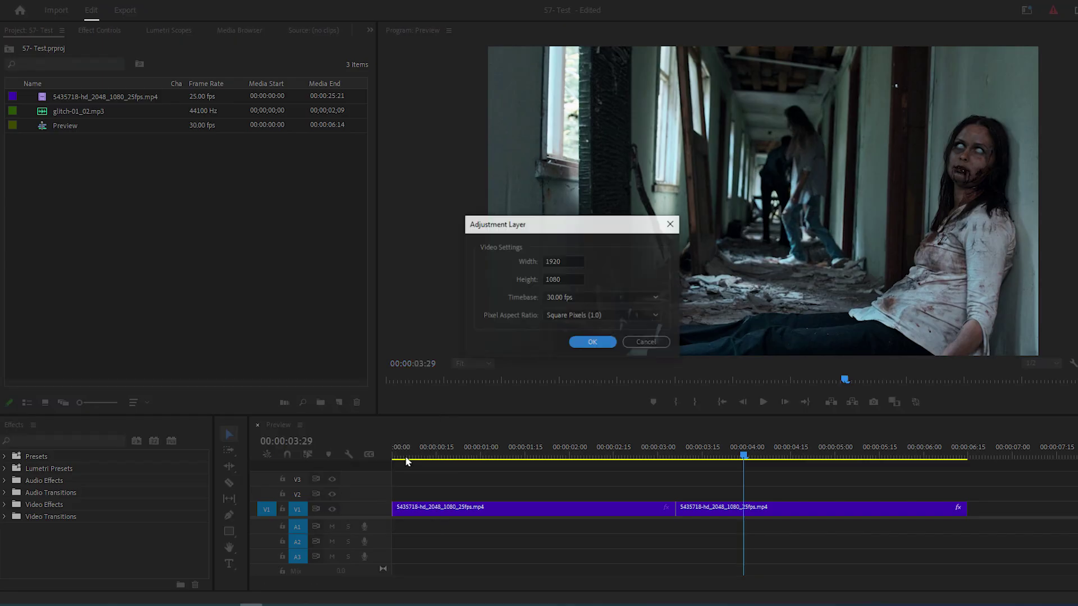
left_click(595, 342)
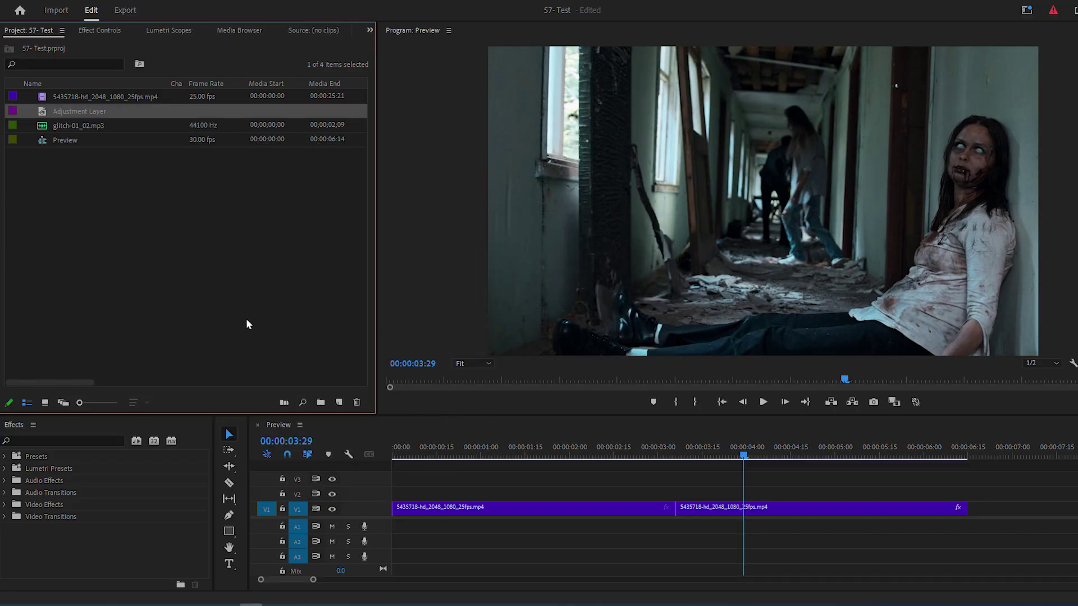
Set the adjustment layer's duration to 8 frames via Speed/Duration
right_click(69, 117)
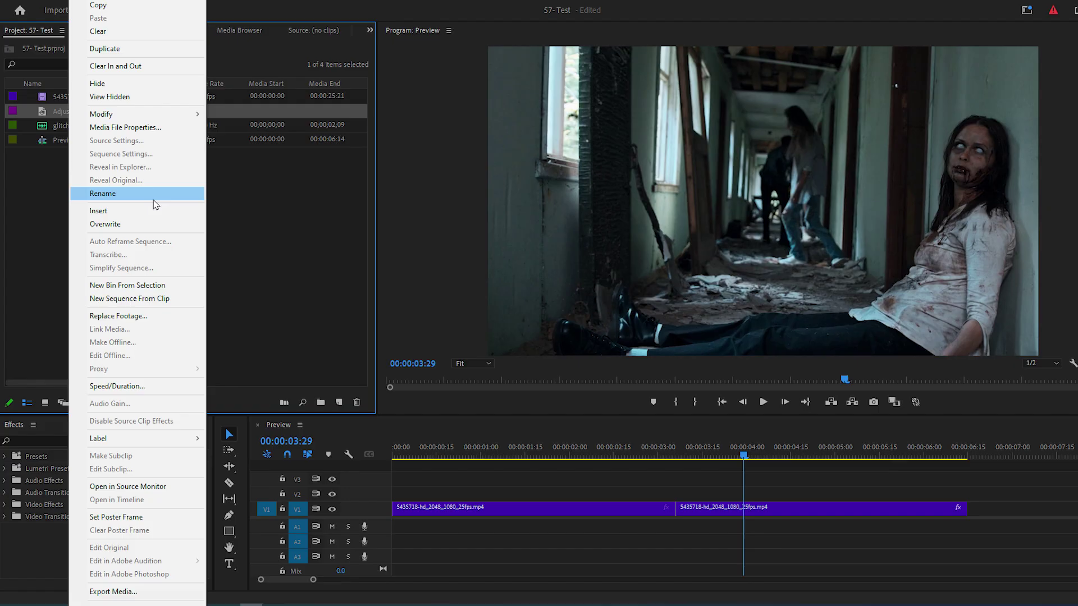
left_click(138, 387)
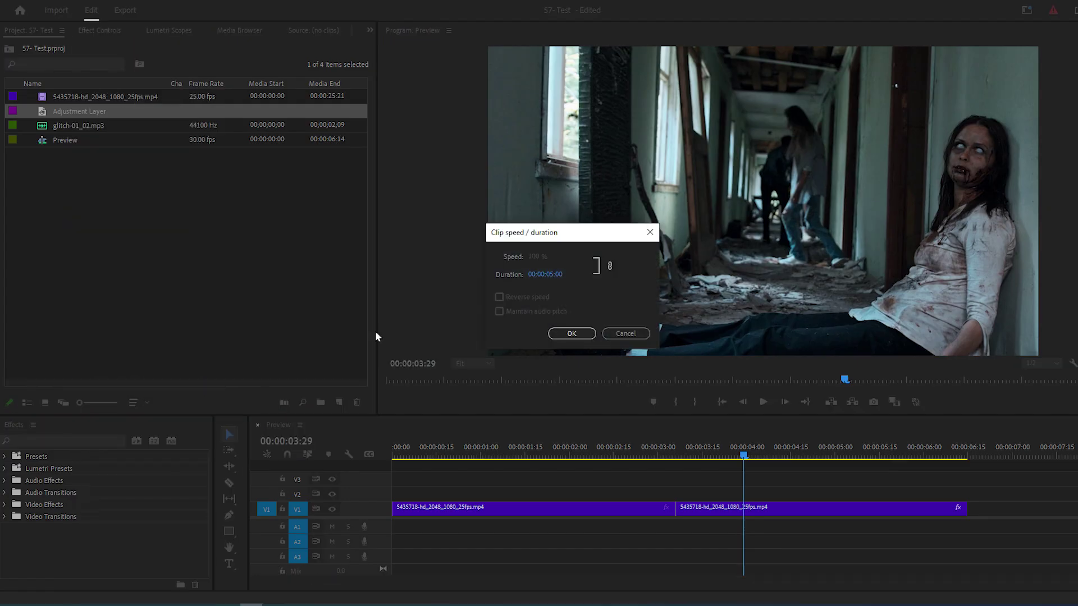
left_click(557, 278)
key("Return")
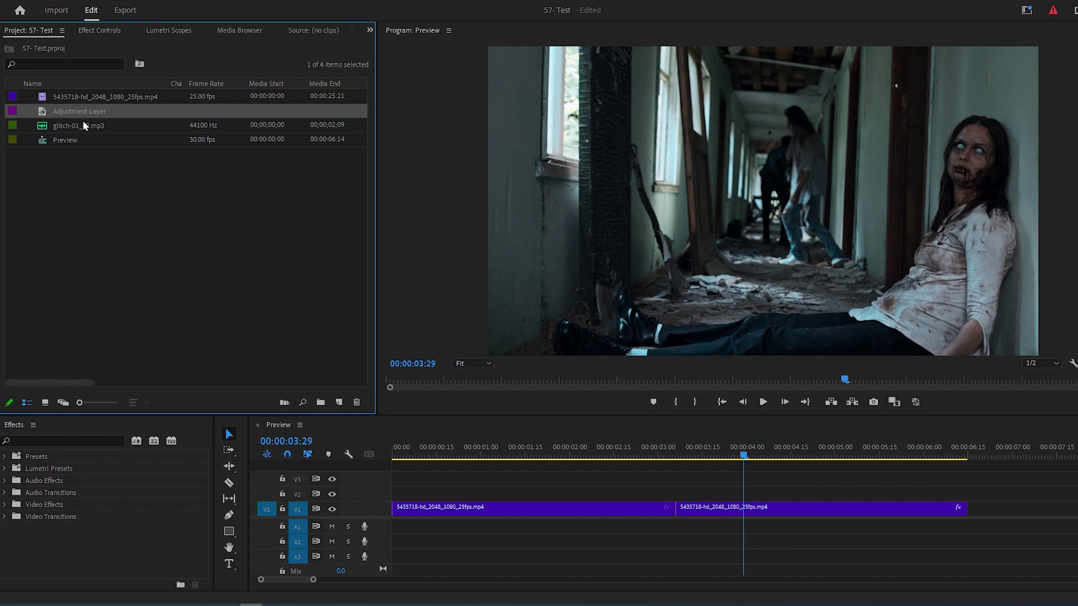
Drag the adjustment layer onto V2 directly above the edit point between the zombie-corridor clips
left_click_drag(83, 119, 677, 497)
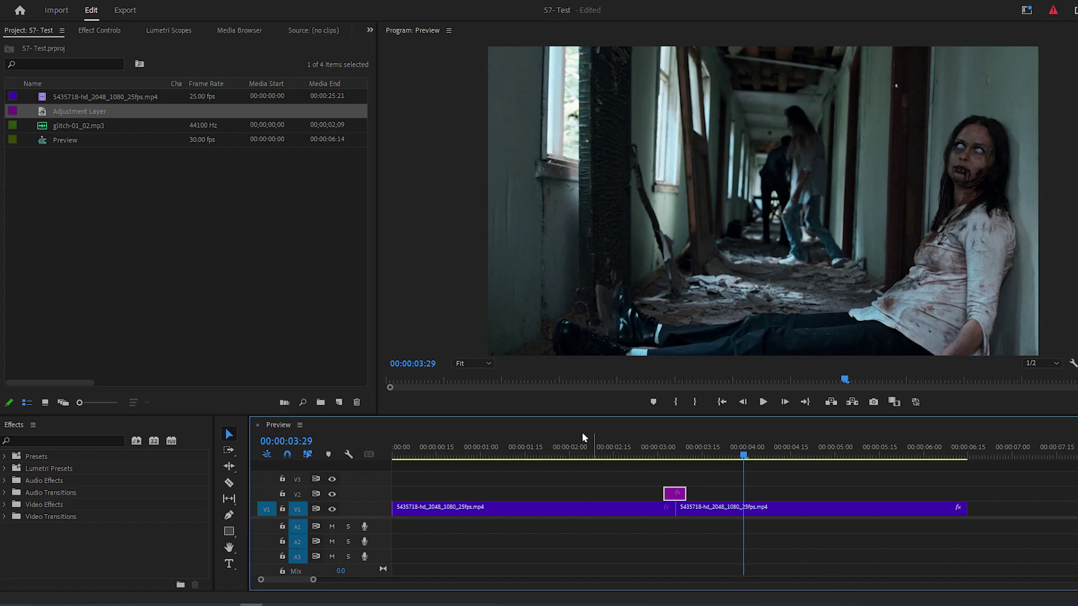
Search 'vr dig' and 'stro' and drop VR Digital Glitch and Strobe Light onto the adjustment layer
left_click(51, 441)
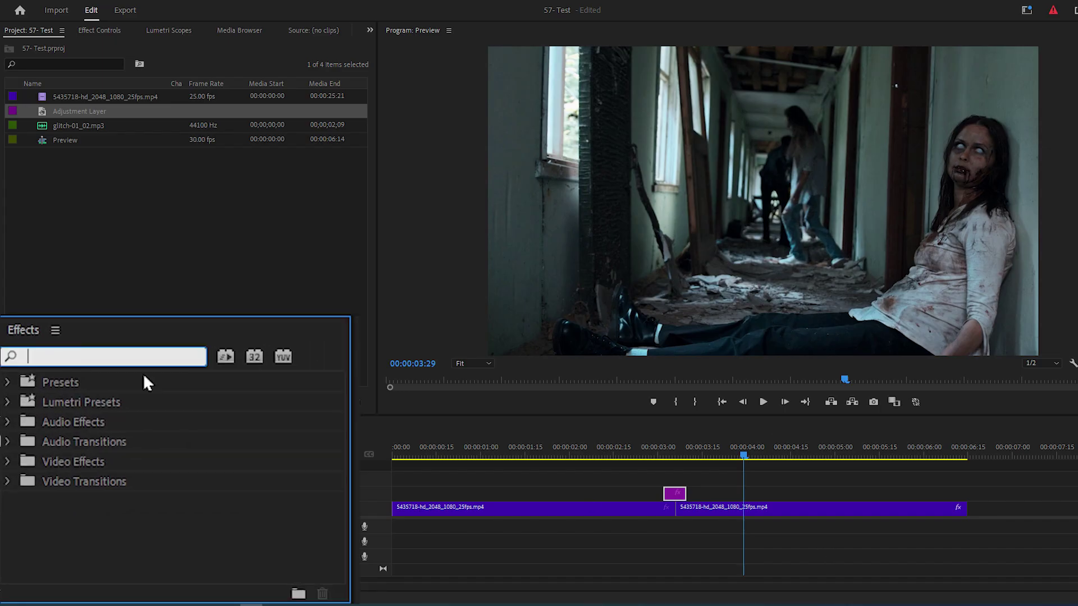
type("vr dig")
left_click_drag(127, 501, 141, 506)
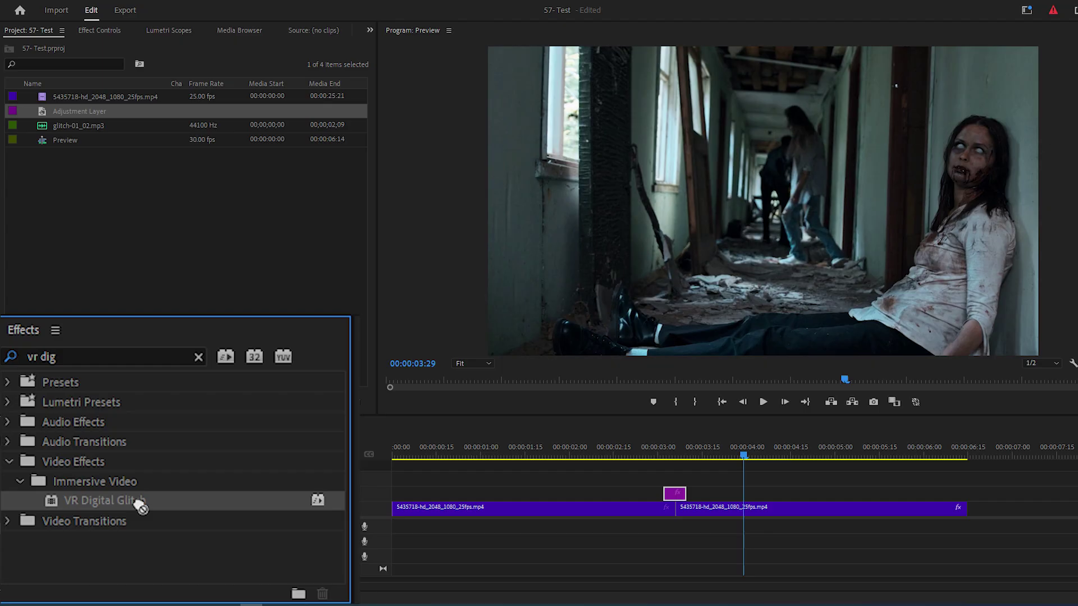
left_click(95, 354)
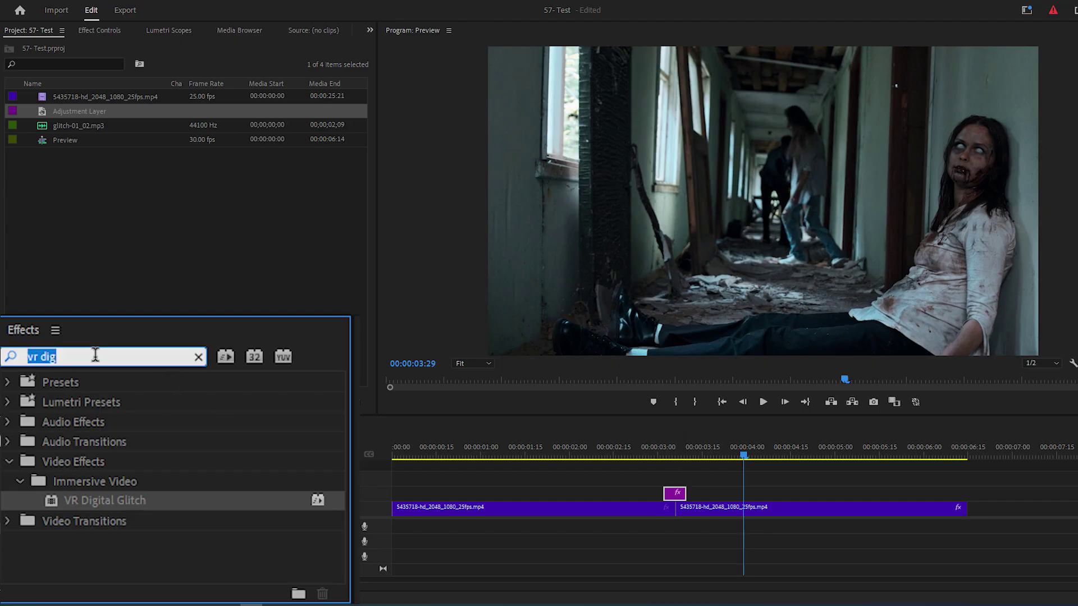
type("stro")
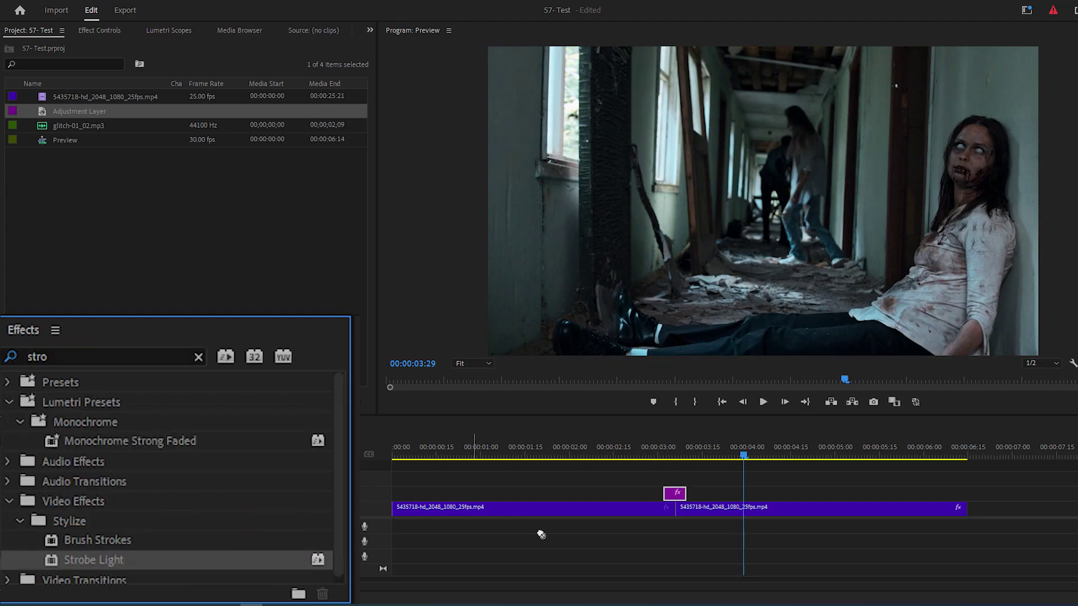
left_click_drag(97, 560, 675, 494)
left_click(82, 33)
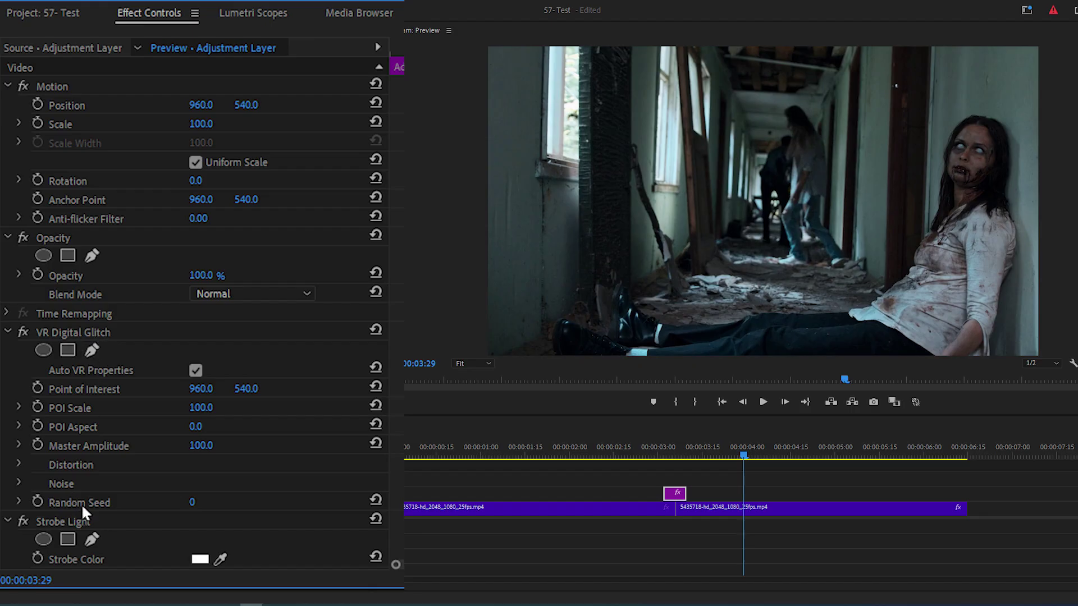
scroll(73, 477, "down", 3)
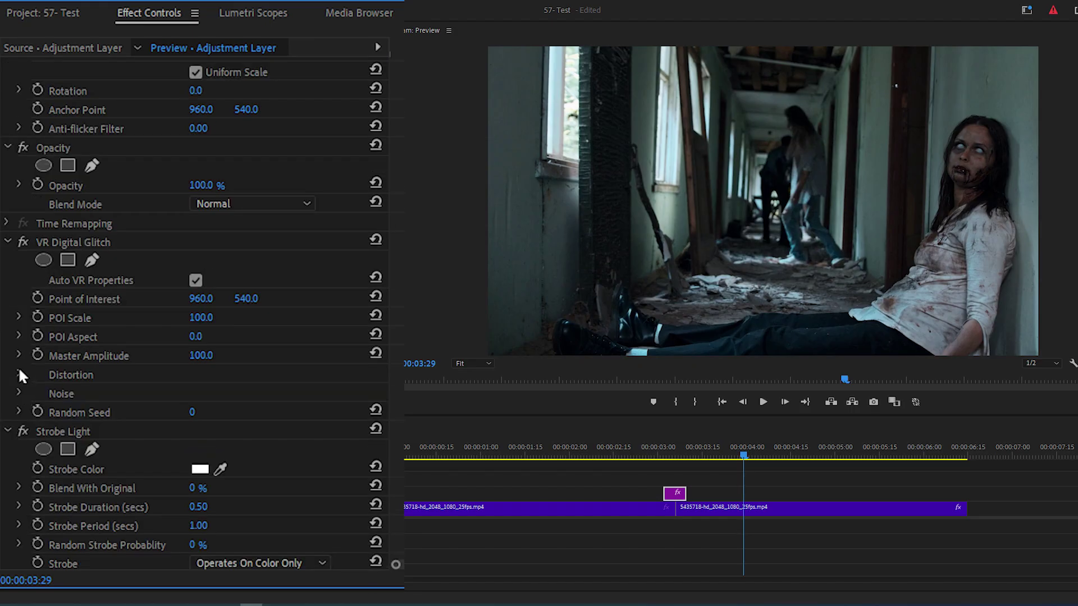
Set VR Digital Glitch Color Distortion 100, Distortion Rate 75 and Color Evolution 100°
left_click(20, 375)
left_click(195, 393)
type("100")
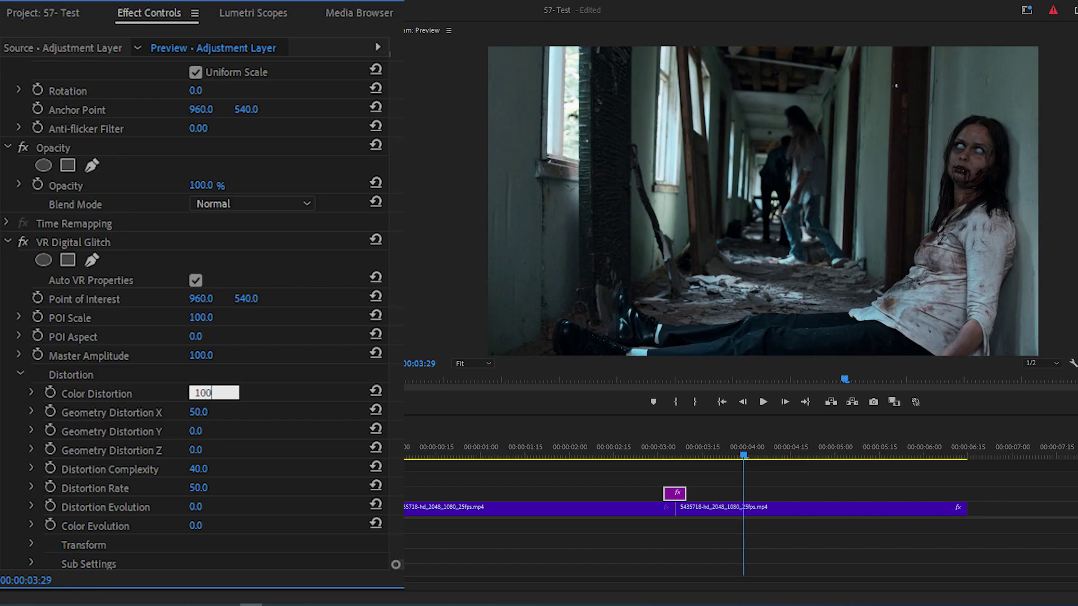
key("Return")
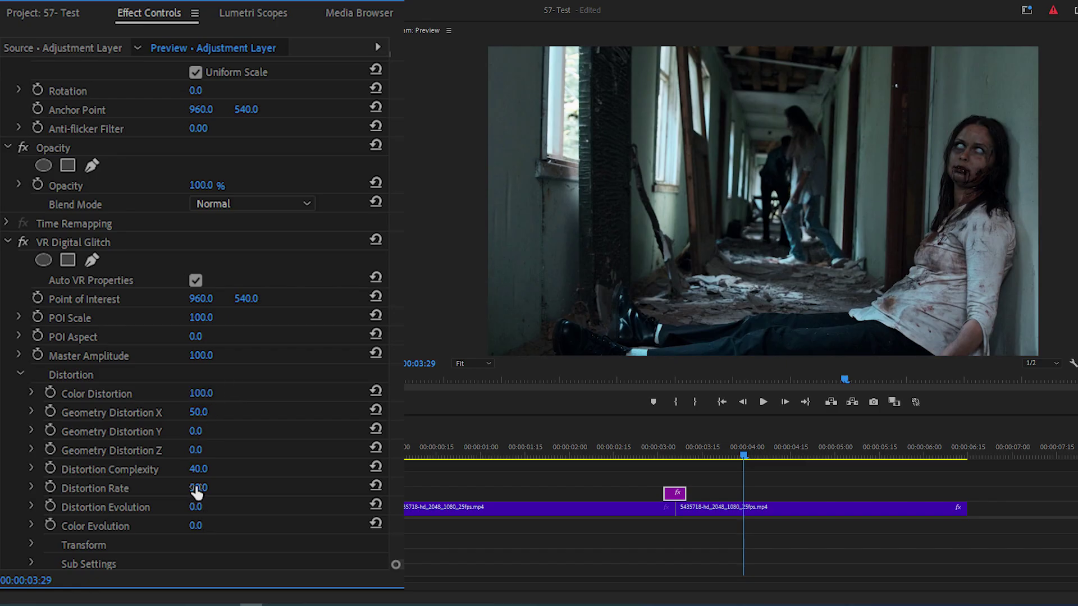
left_click(196, 489)
type("75")
key("Return")
left_click(194, 527)
type("1")
key("Return")
scroll(248, 470, "down", 5)
Give Strobe Light a black Strobe Color and 50% Blend With Original
left_click(200, 443)
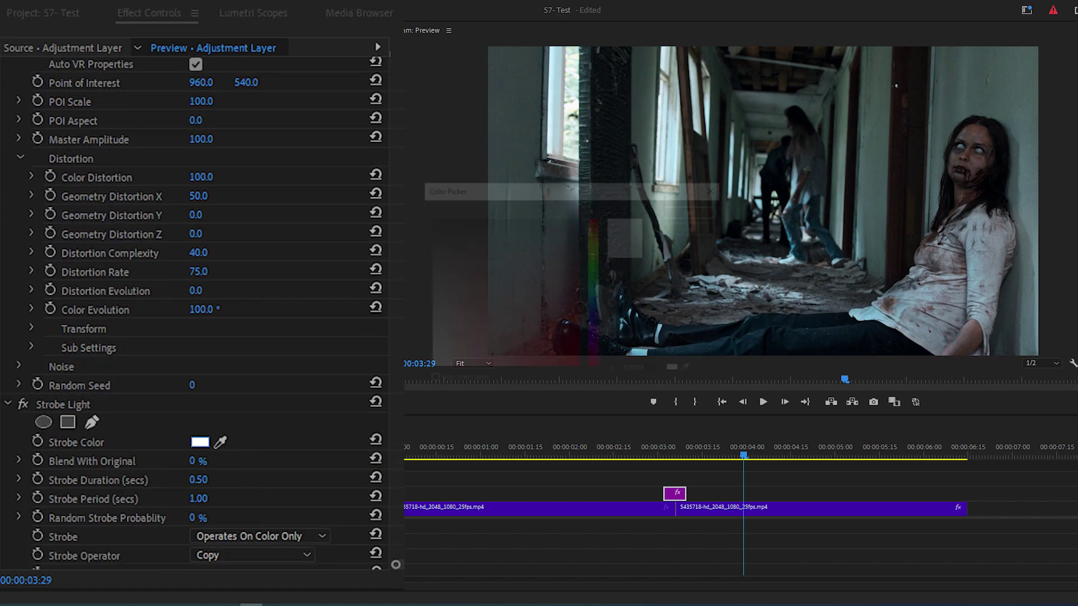
left_click(689, 215)
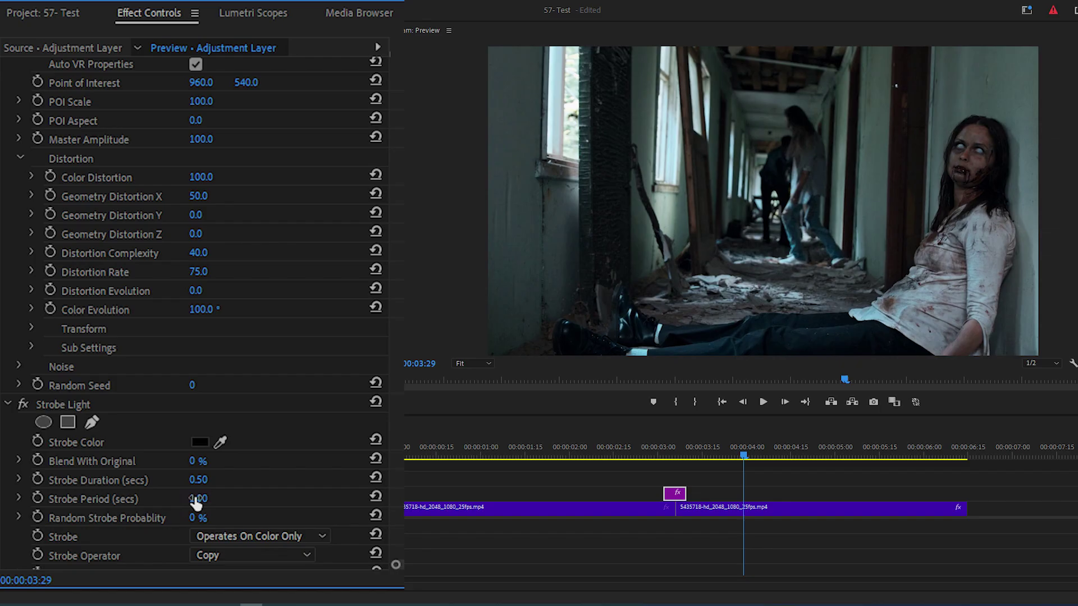
left_click(197, 464)
type("50")
key("Return")
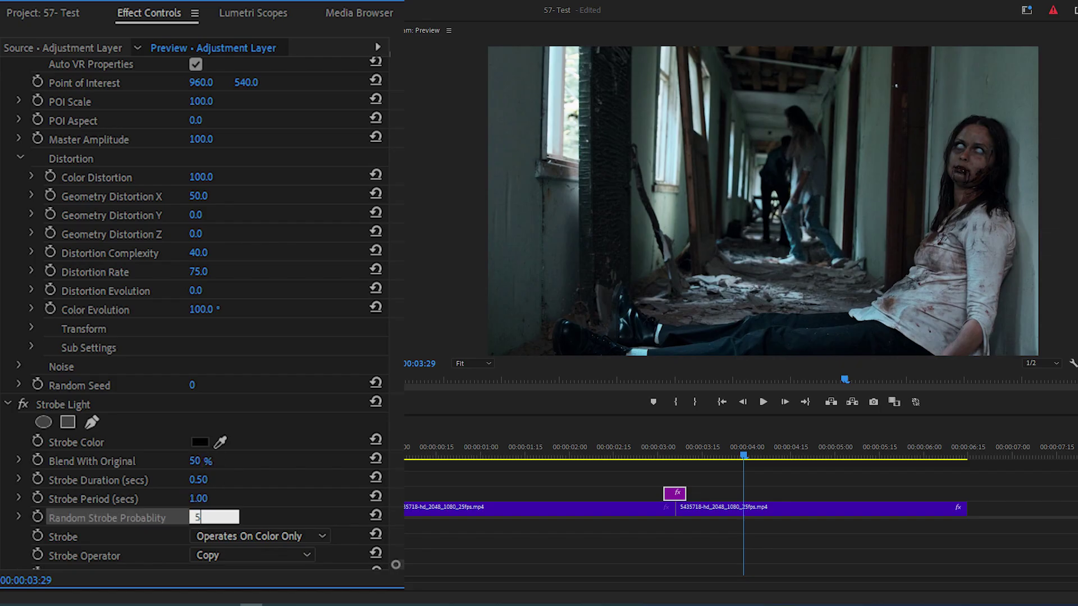
left_click(32, 30)
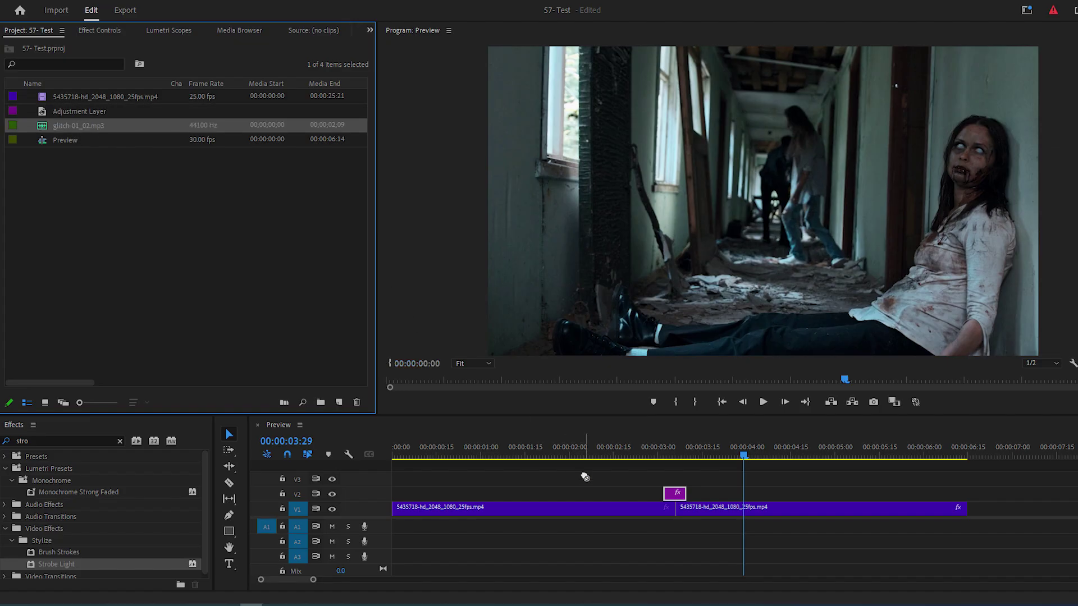
Place glitch-01_02.mp3 on A1 at the cut and play from just before it
left_click_drag(84, 131, 638, 471)
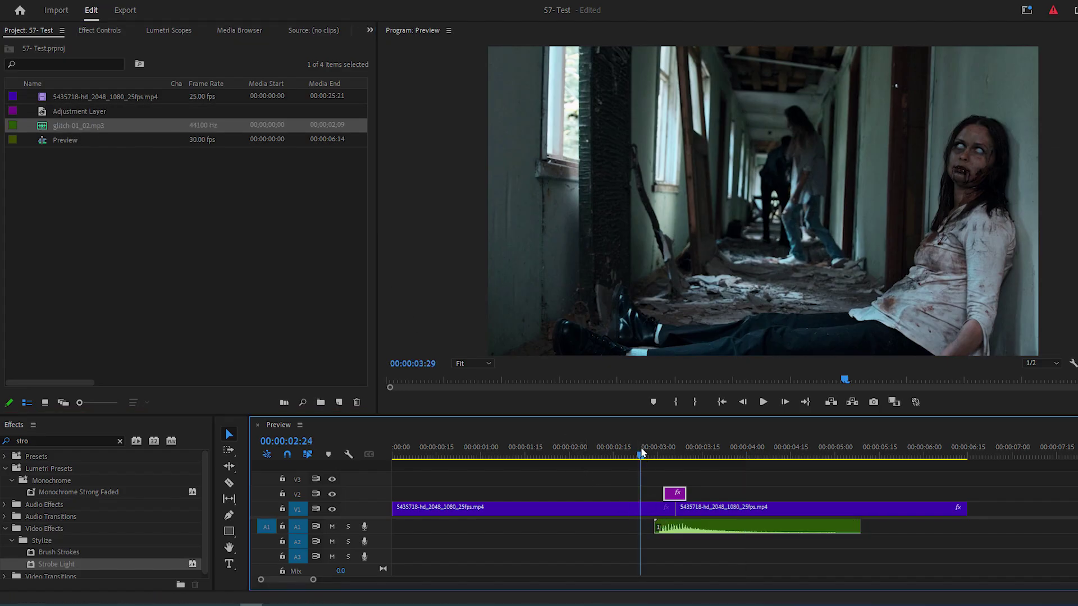
left_click(642, 452)
key("space")
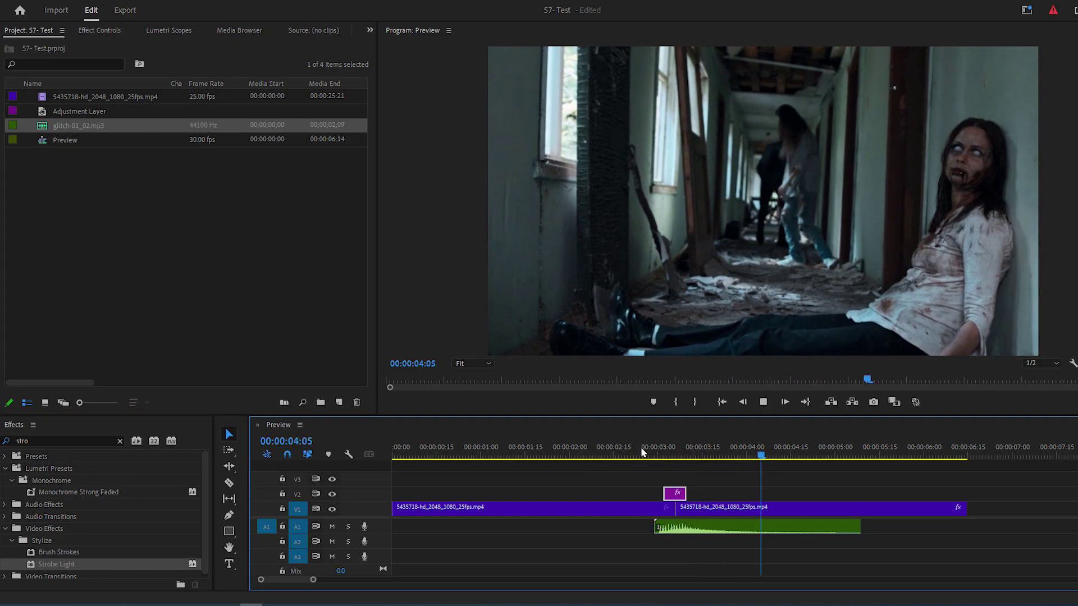